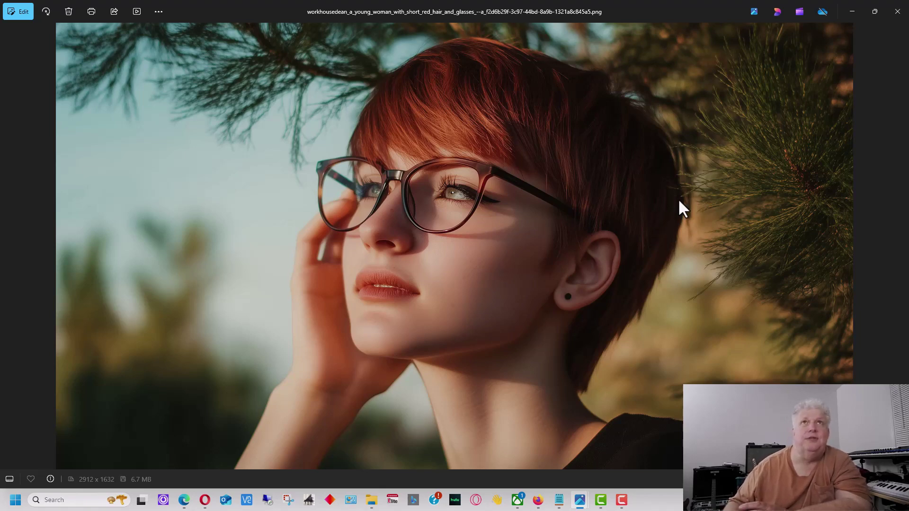
Switch from the photo viewer to the Midjourney Create page in Opera and open the image prompt picker.
{"action": "left_click", "coordinate": [851, 12]}
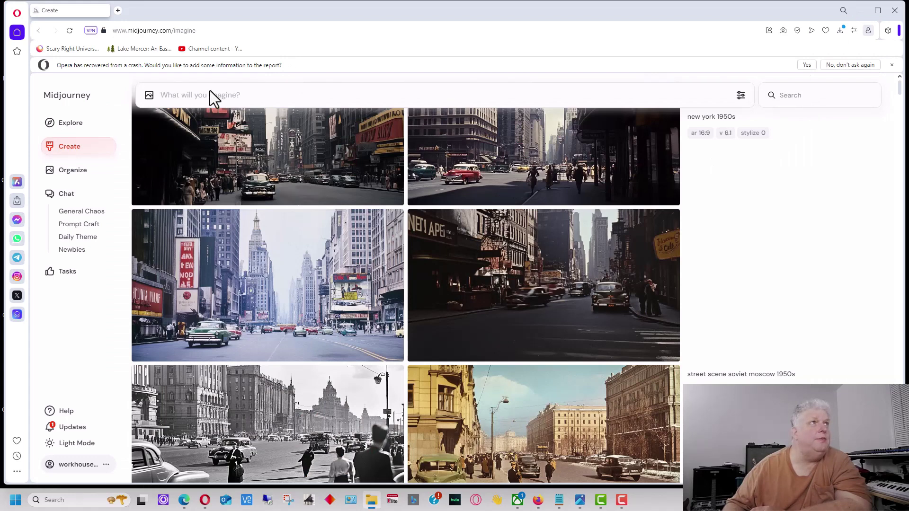
{"action": "mouse_move", "coordinate": [578, 188]}
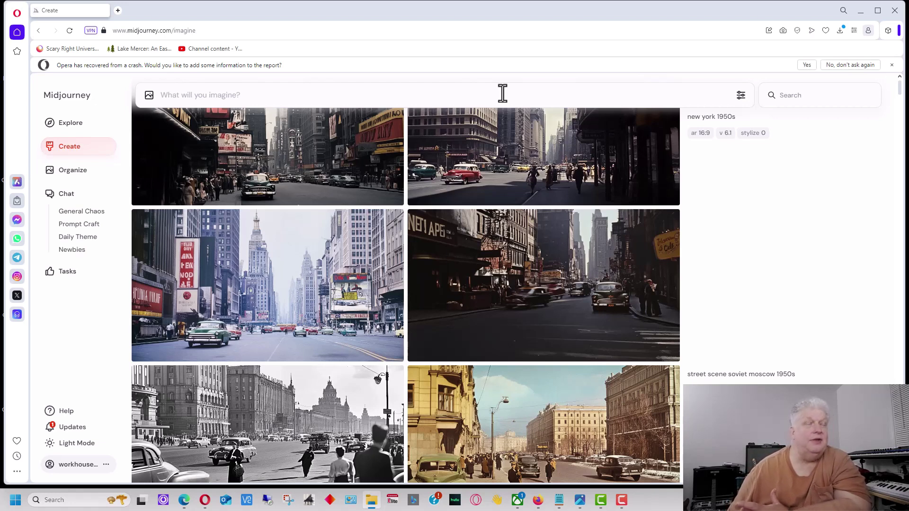
{"action": "left_click", "coordinate": [149, 96]}
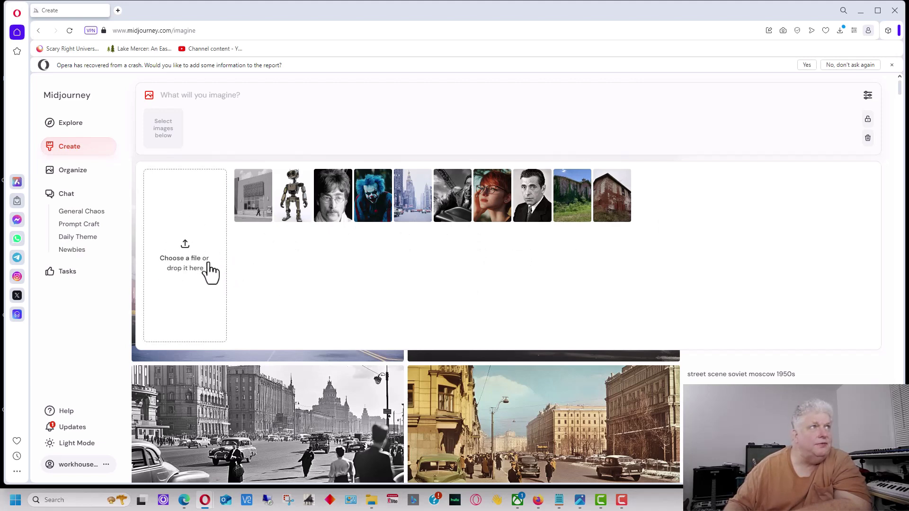
{"action": "left_click", "coordinate": [185, 249]}
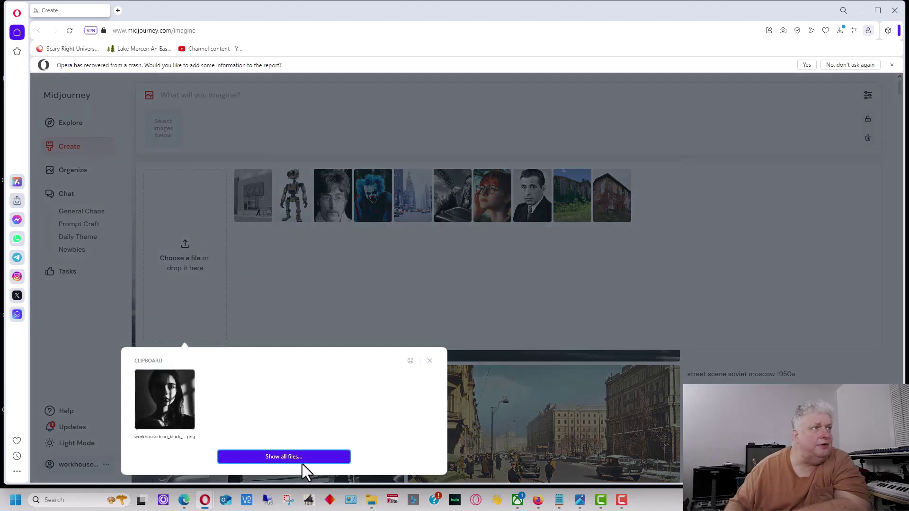
{"action": "left_click", "coordinate": [302, 457]}
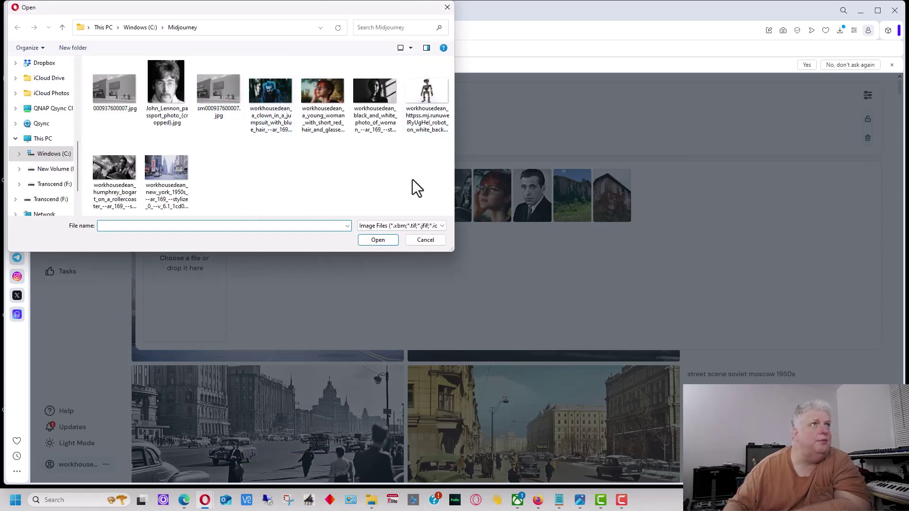
{"action": "left_click", "coordinate": [447, 7]}
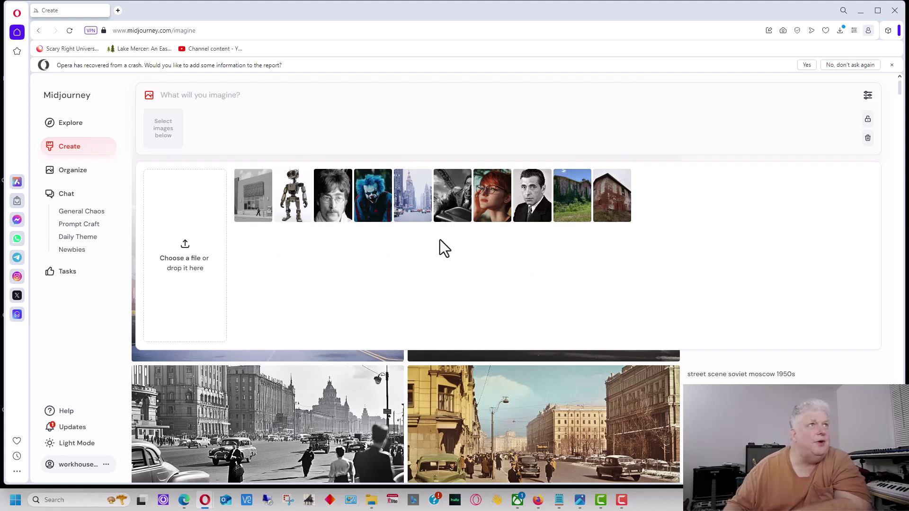
{"action": "mouse_move", "coordinate": [495, 191]}
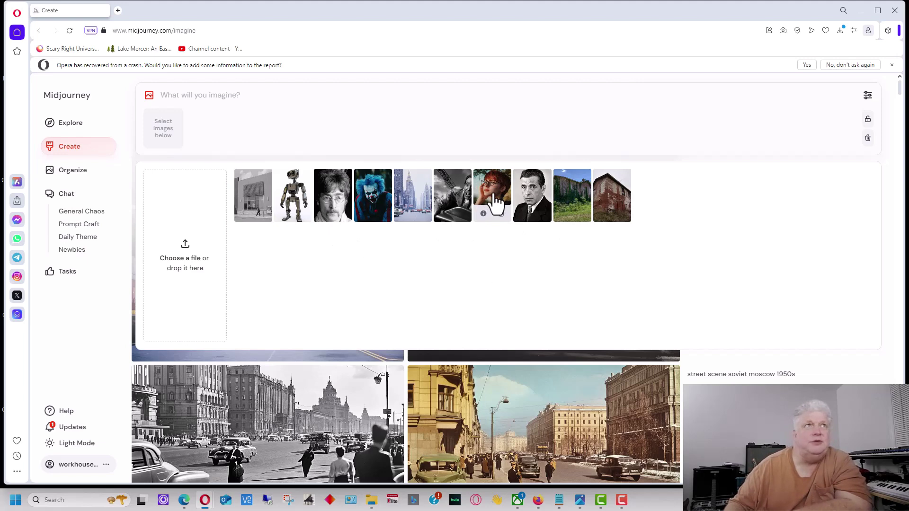
{"action": "left_click_drag", "start_coordinate": [495, 198], "coordinate": [160, 137]}
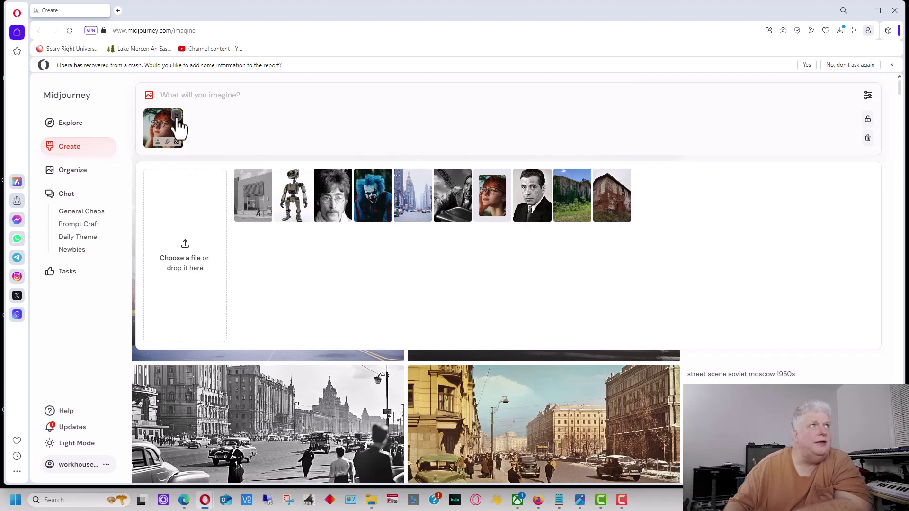
{"action": "left_click", "coordinate": [177, 117]}
Generate images from the prompt "woman dancing in the desert" without any reference image.
{"action": "left_click", "coordinate": [207, 97]}
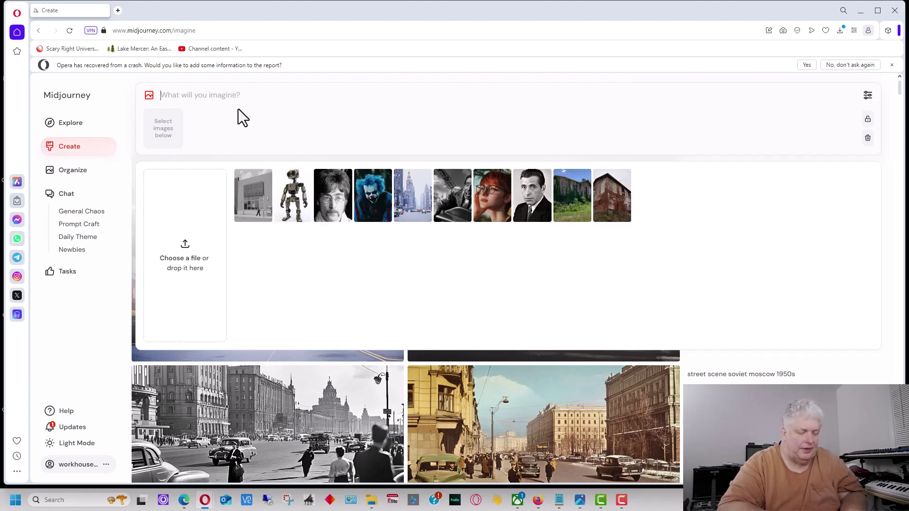
{"action": "type", "text": "woman "}
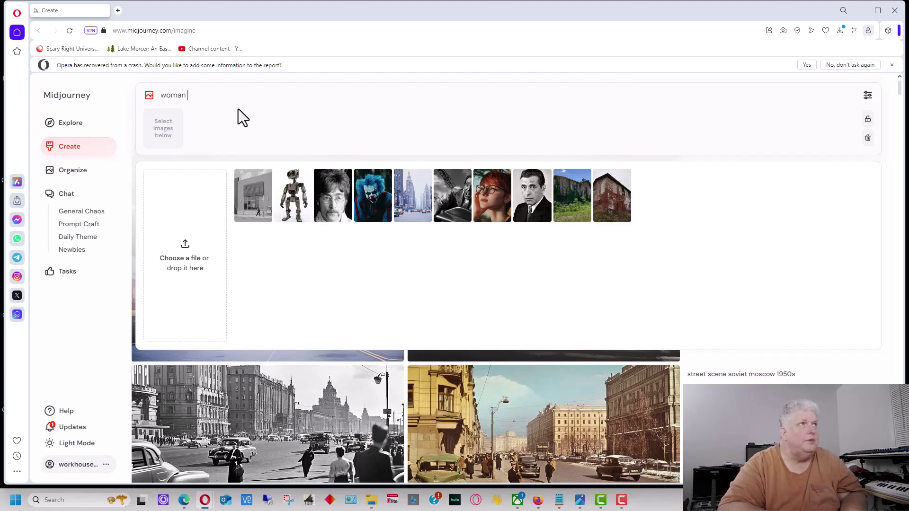
{"action": "type", "text": "dancing in the desert"}
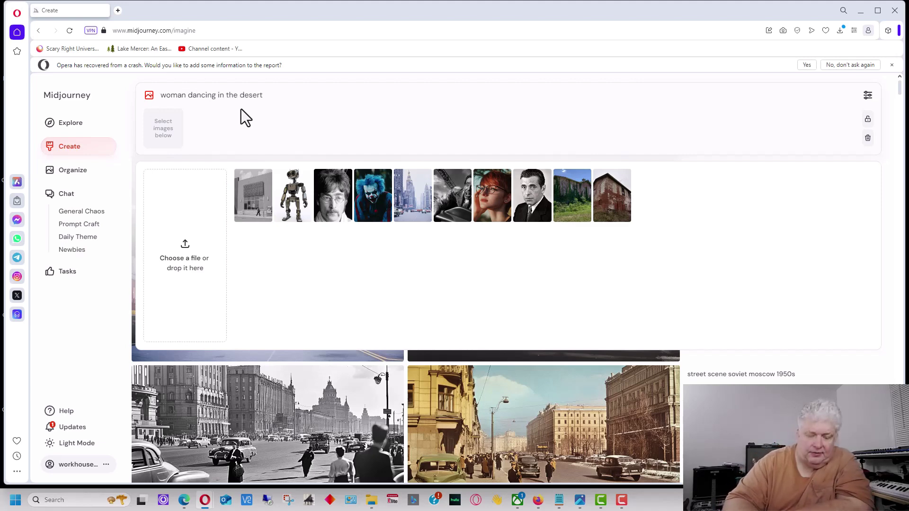
{"action": "key", "text": "Return"}
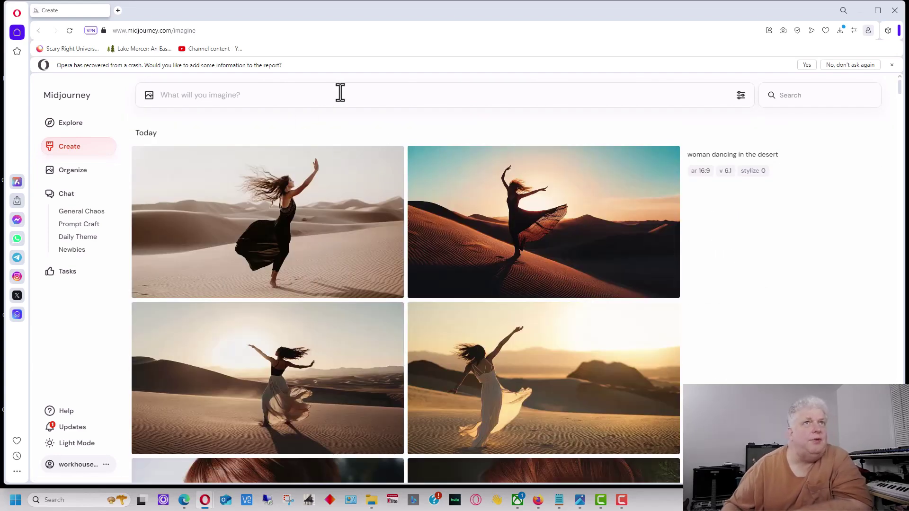
Copy the prompt "woman dancing in the desert" and add the photo of the red-haired woman with glasses as a Character Ref.
{"action": "triple_click", "coordinate": [690, 161]}
{"action": "key", "text": "ctrl+c"}
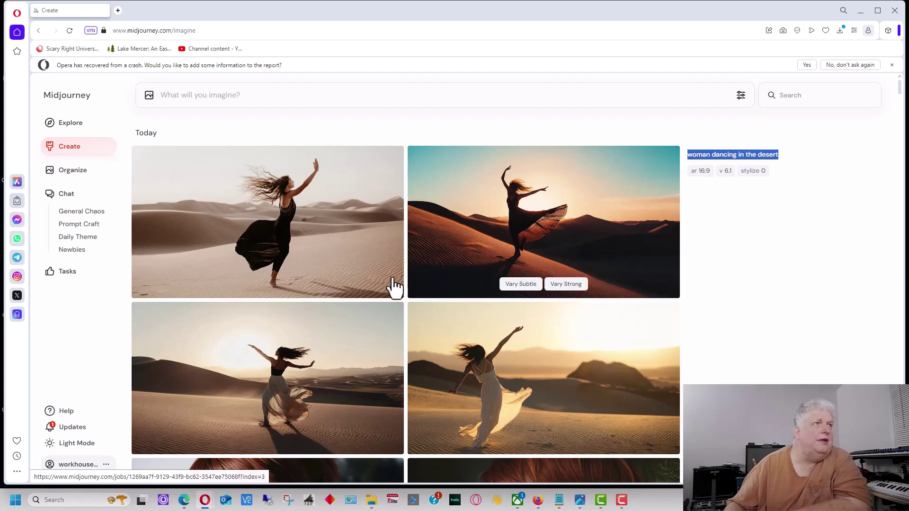
{"action": "left_click", "coordinate": [149, 95]}
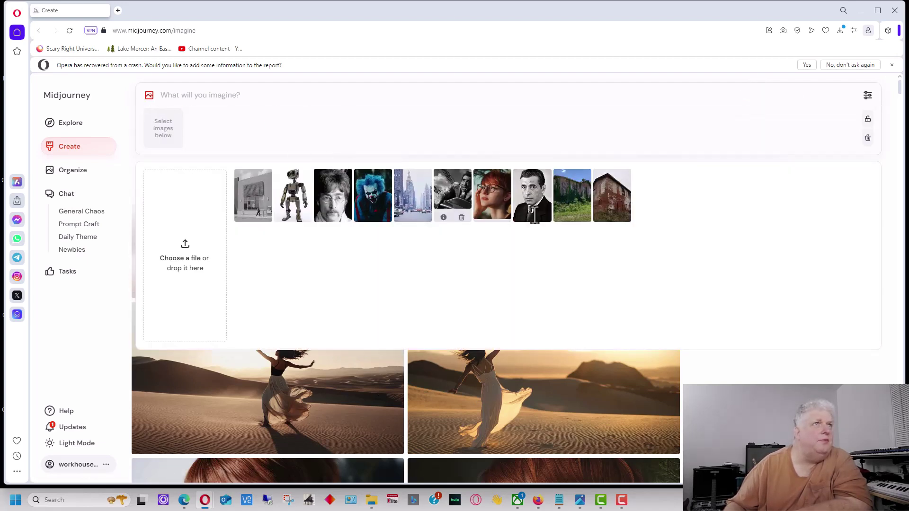
{"action": "left_click", "coordinate": [491, 198]}
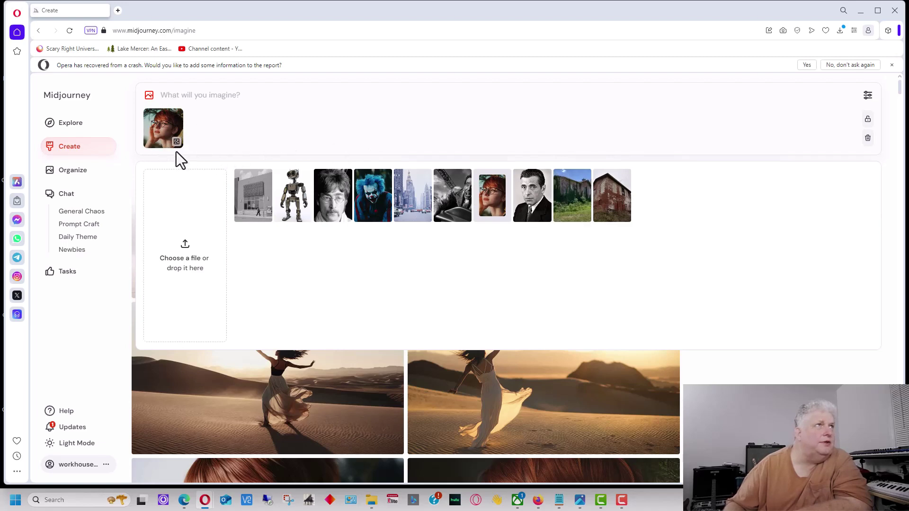
{"action": "mouse_move", "coordinate": [175, 146]}
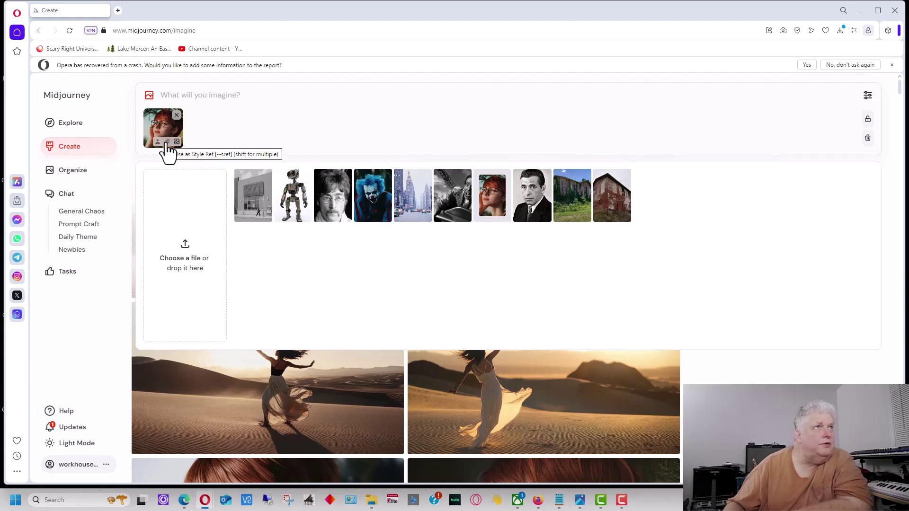
{"action": "left_click", "coordinate": [167, 142]}
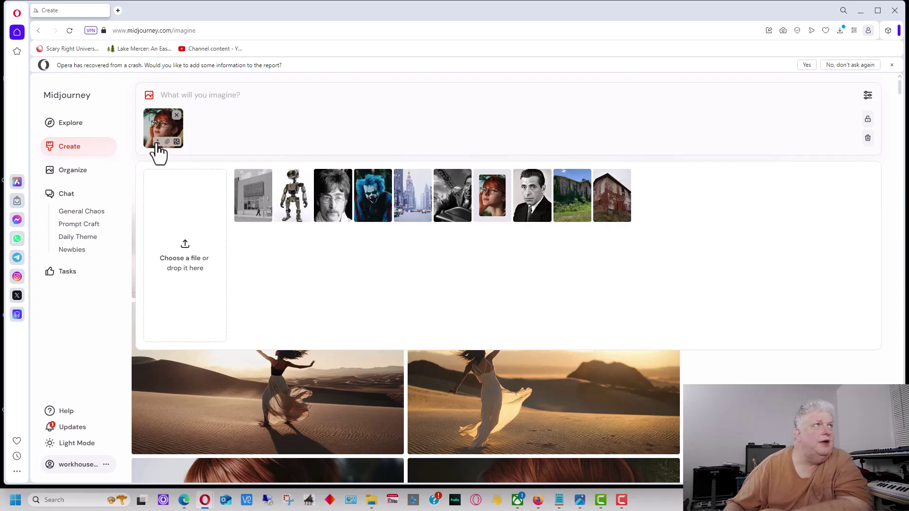
{"action": "left_click", "coordinate": [157, 143]}
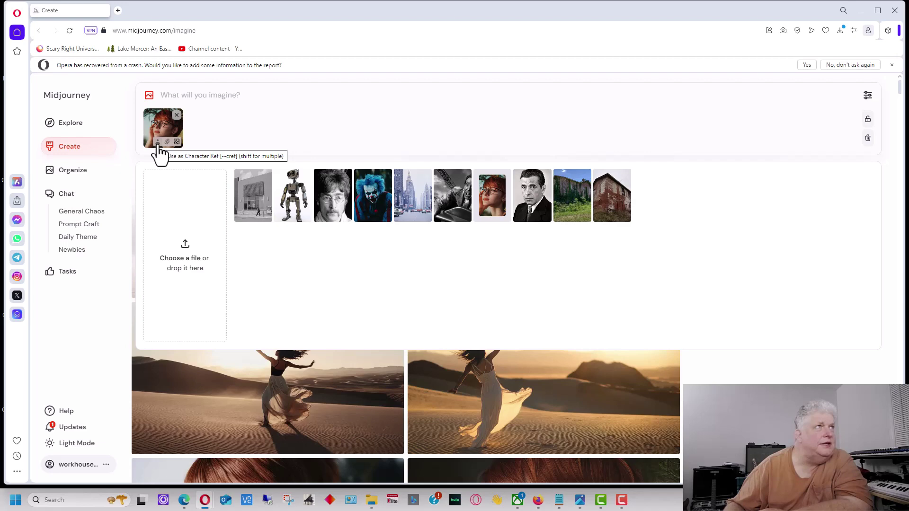
{"action": "left_click", "coordinate": [158, 142]}
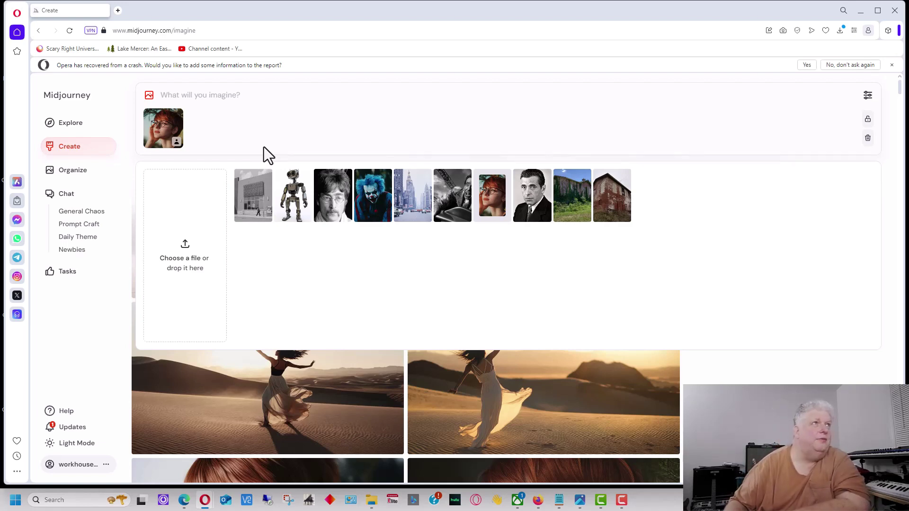
Generate images from the copied prompt "woman dancing in the desert" using the character reference.
{"action": "left_click", "coordinate": [202, 99]}
{"action": "key", "text": "ctrl+v"}
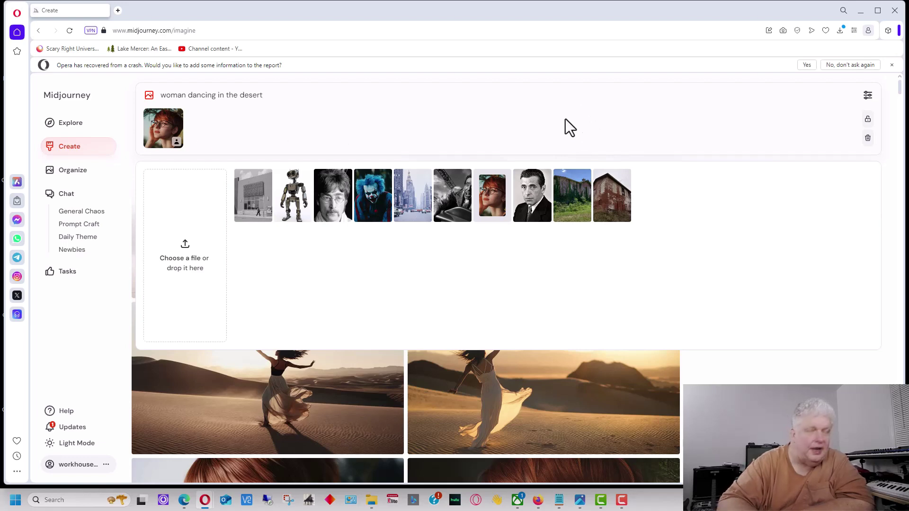
{"action": "key", "text": "Return"}
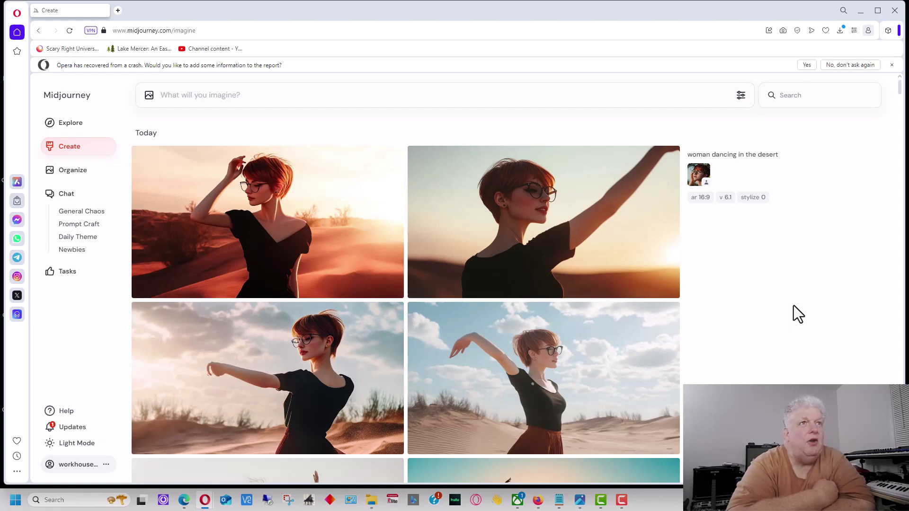
Start a new image prompt with the red-haired woman's photo set as Character Ref.
{"action": "mouse_move", "coordinate": [311, 212]}
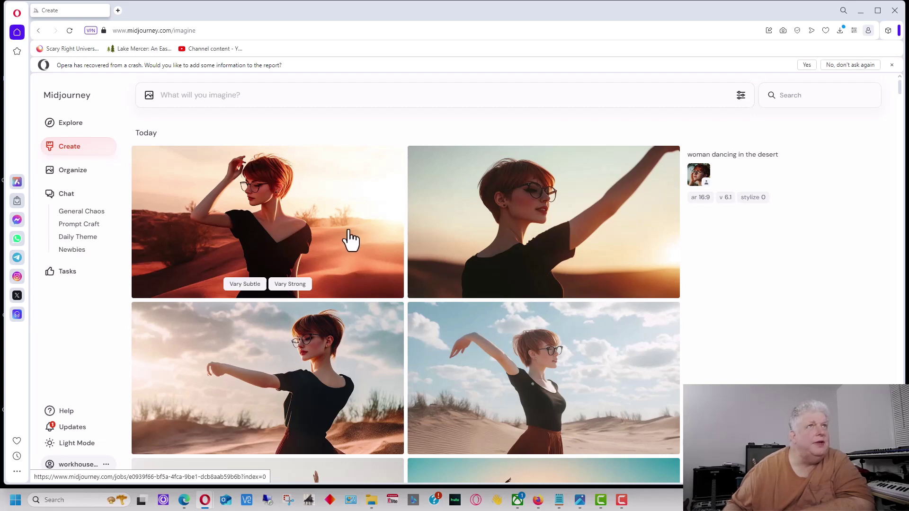
{"action": "left_click", "coordinate": [149, 97]}
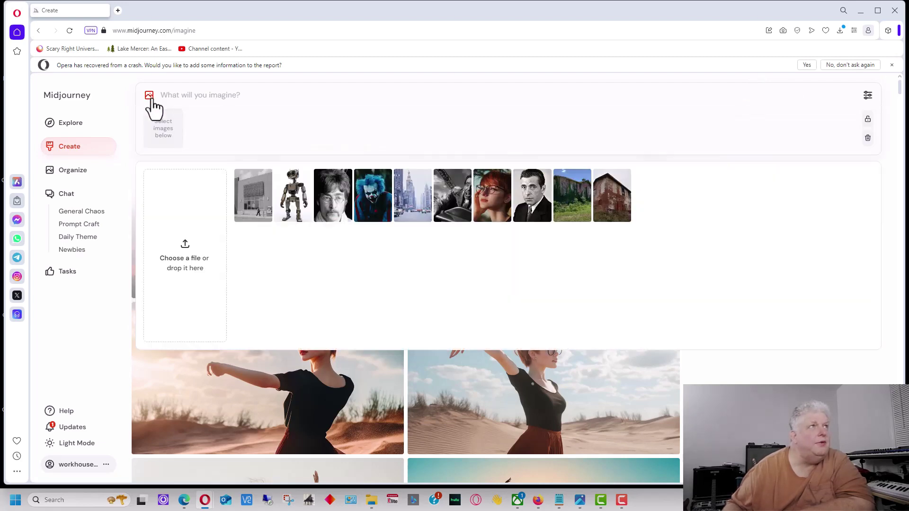
{"action": "left_click", "coordinate": [492, 195]}
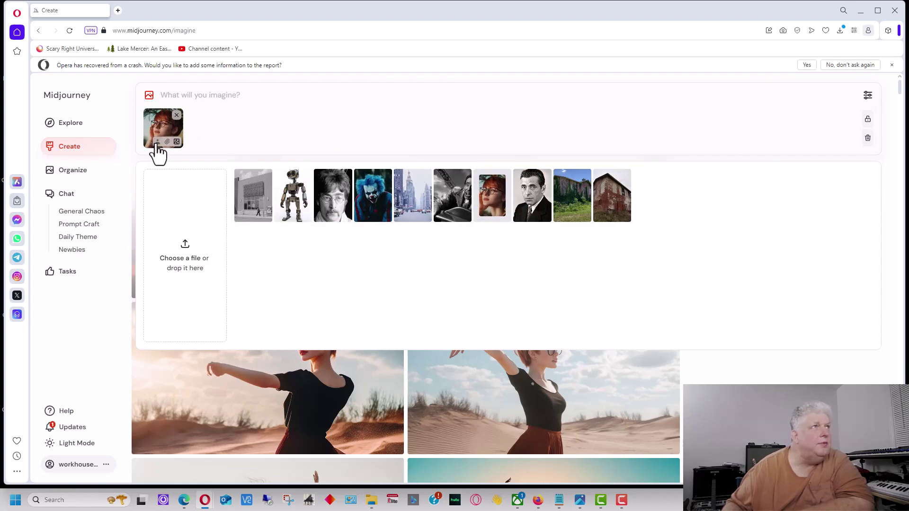
{"action": "left_click", "coordinate": [158, 142]}
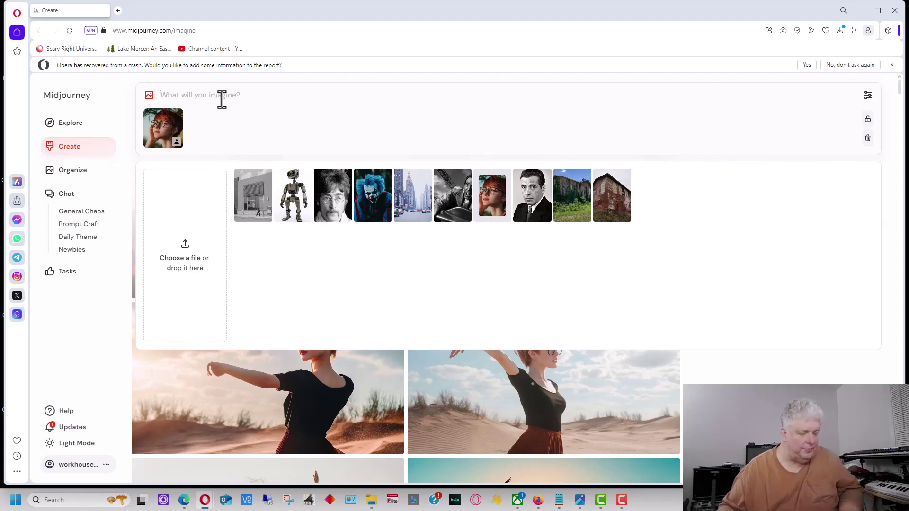
Generate images from the prompt "woman dancing in the desert in a red coat" with the character reference applied.
{"action": "key", "text": "ctrl+v"}
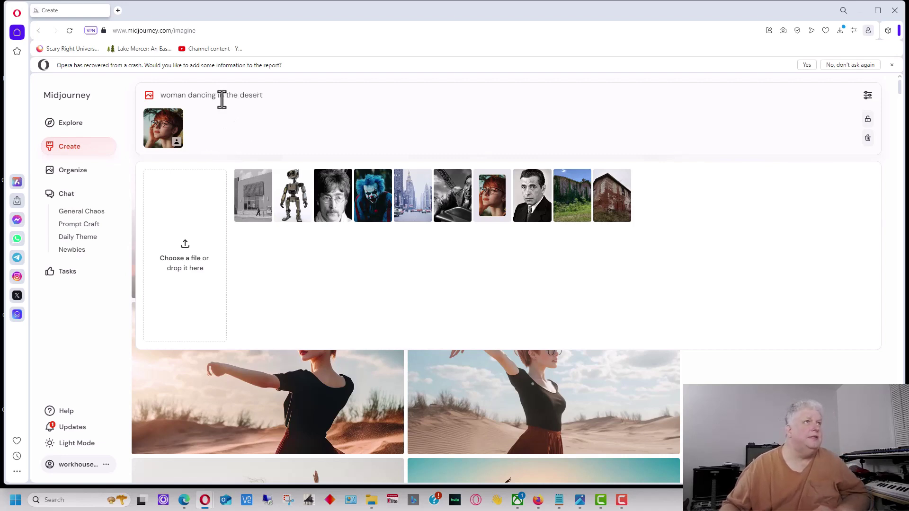
{"action": "type", "text": "in "}
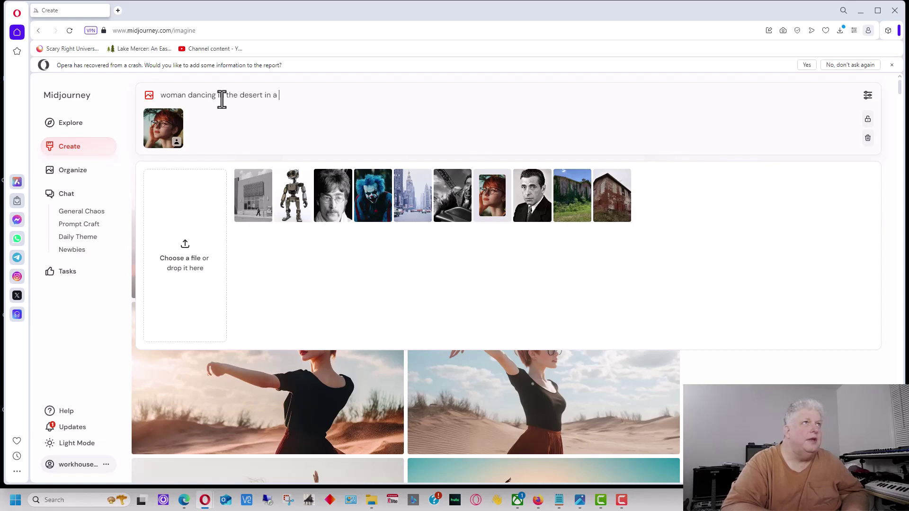
{"action": "type", "text": "a red coat"}
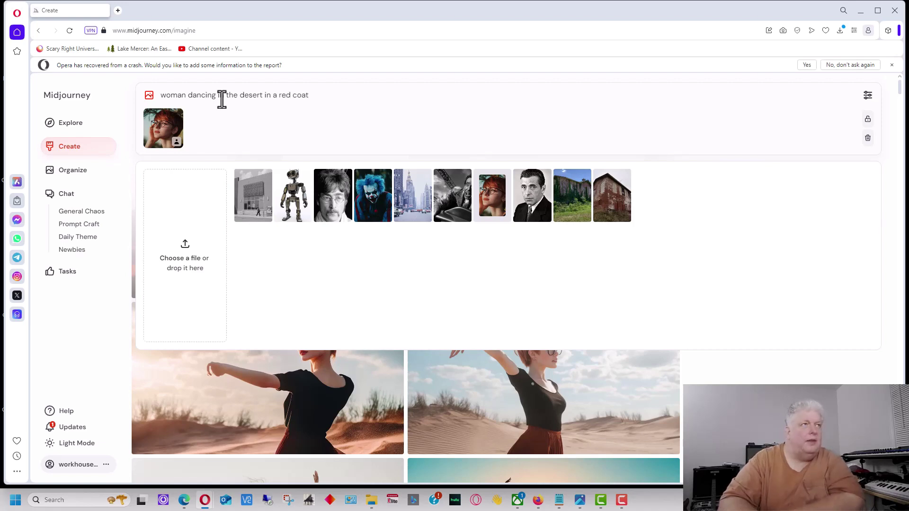
{"action": "key", "text": "Return"}
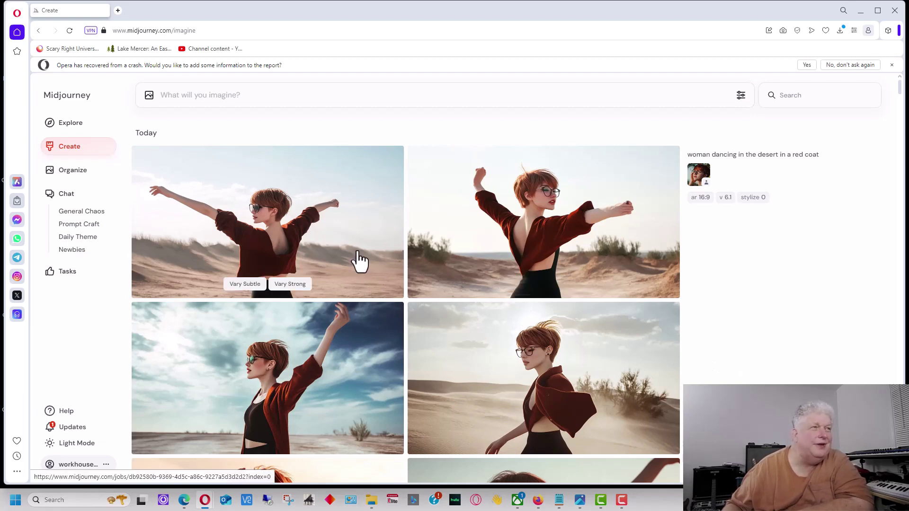
Compare the red coat images with the original reference photo and the earlier desert results with and without character reference.
{"action": "scroll", "coordinate": [357, 259], "scroll_direction": "down", "scroll_amount": 4}
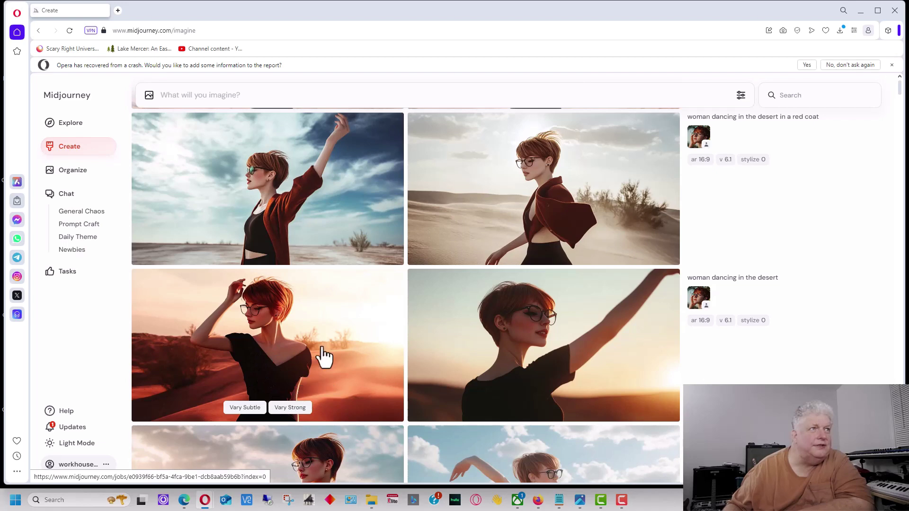
{"action": "scroll", "coordinate": [374, 293], "scroll_direction": "up", "scroll_amount": 4}
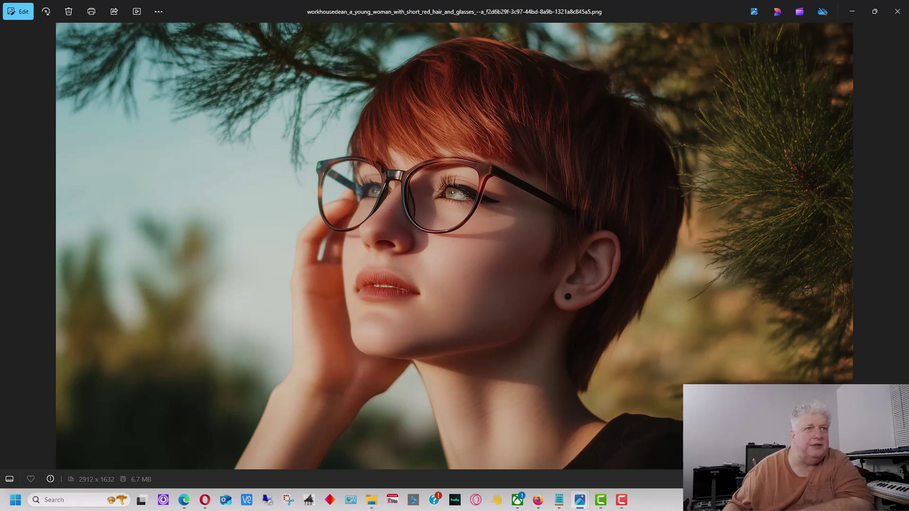
{"action": "left_click", "coordinate": [850, 10]}
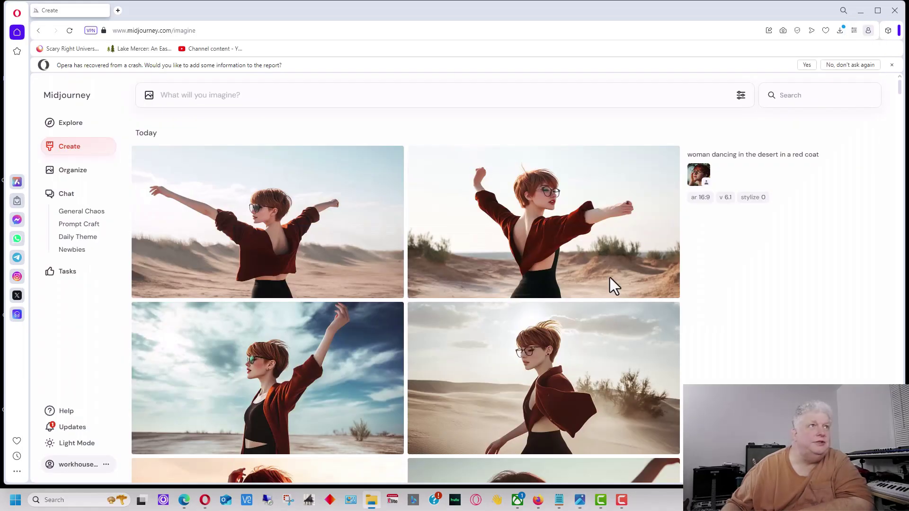
{"action": "scroll", "coordinate": [360, 383], "scroll_direction": "down", "scroll_amount": 6}
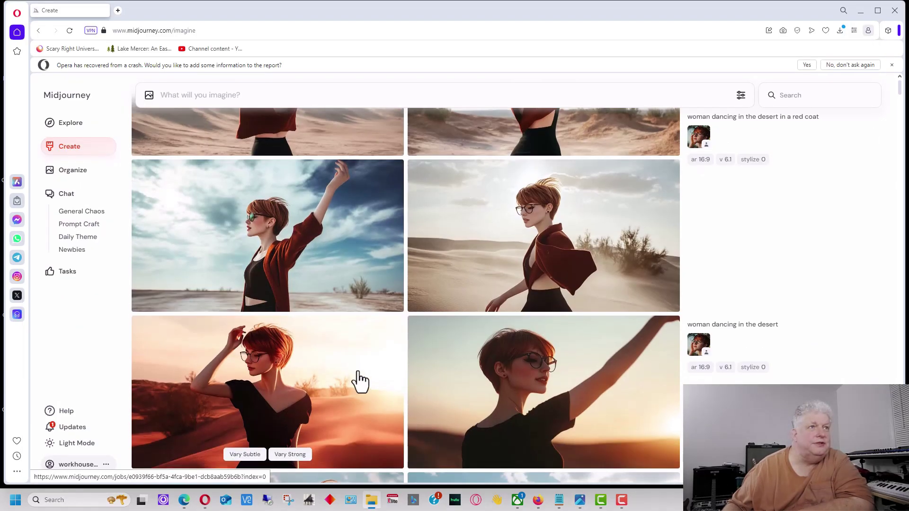
{"action": "scroll", "coordinate": [352, 376], "scroll_direction": "down", "scroll_amount": 2}
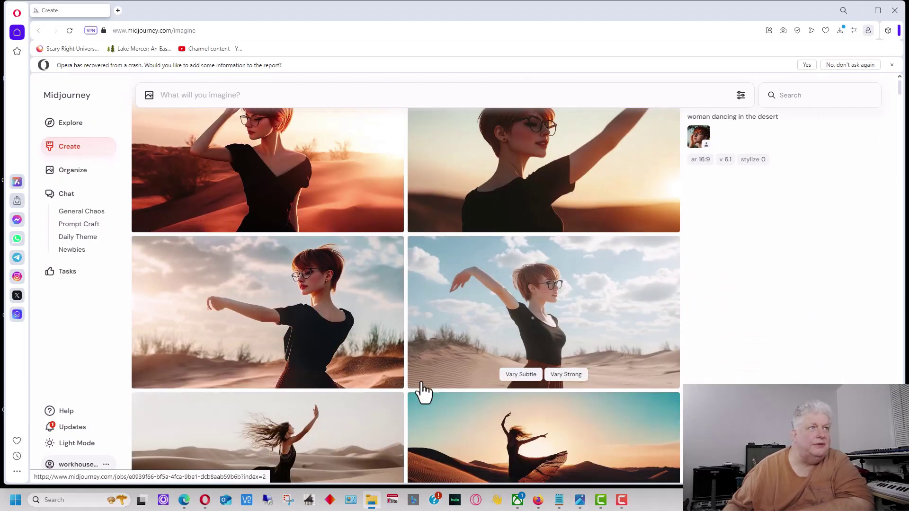
{"action": "scroll", "coordinate": [422, 390], "scroll_direction": "down", "scroll_amount": 1}
{"action": "scroll", "coordinate": [568, 303], "scroll_direction": "down", "scroll_amount": 2}
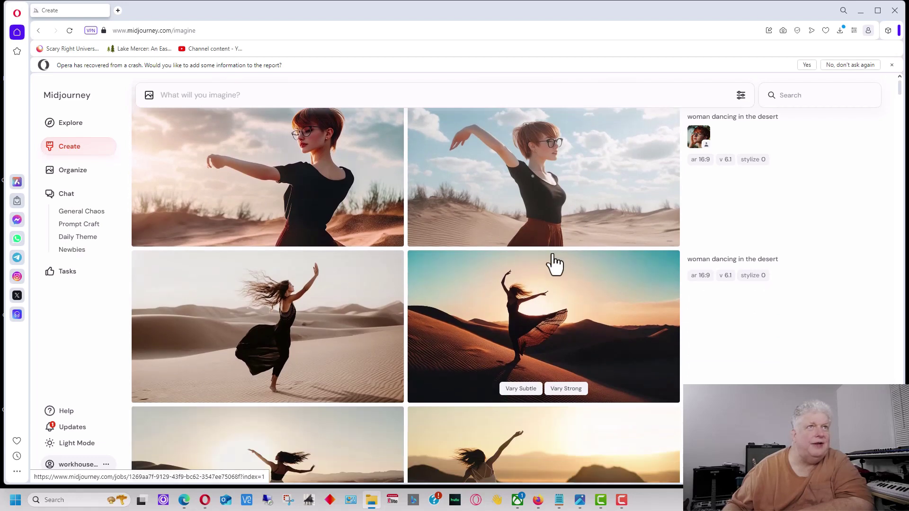
Compare the woman's face, hair and clothing in the red coat images with the earlier character-reference desert images.
{"action": "scroll", "coordinate": [566, 223], "scroll_direction": "up", "scroll_amount": 5}
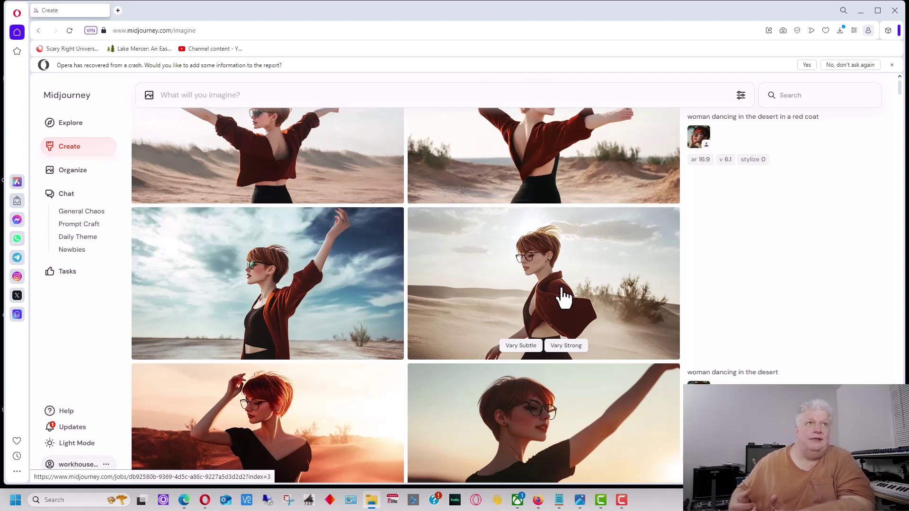
{"action": "scroll", "coordinate": [552, 318], "scroll_direction": "up", "scroll_amount": 2}
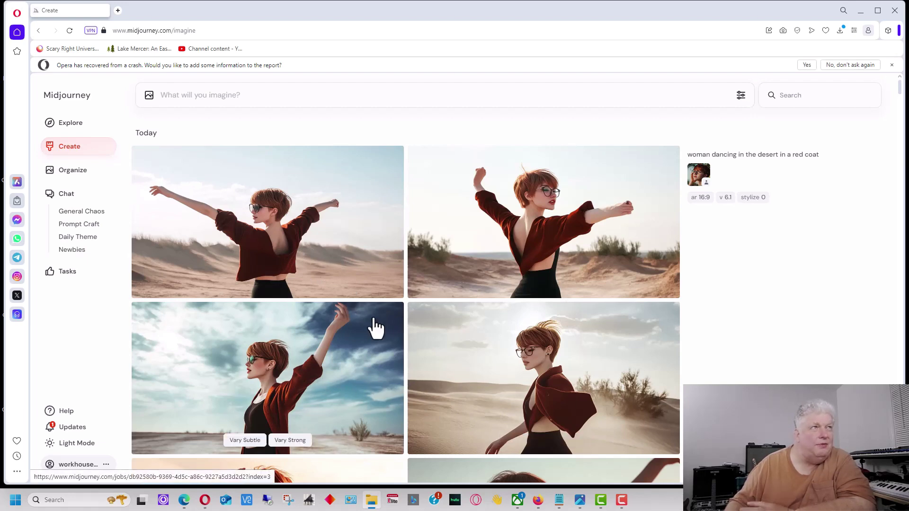
{"action": "scroll", "coordinate": [556, 348], "scroll_direction": "down", "scroll_amount": 1}
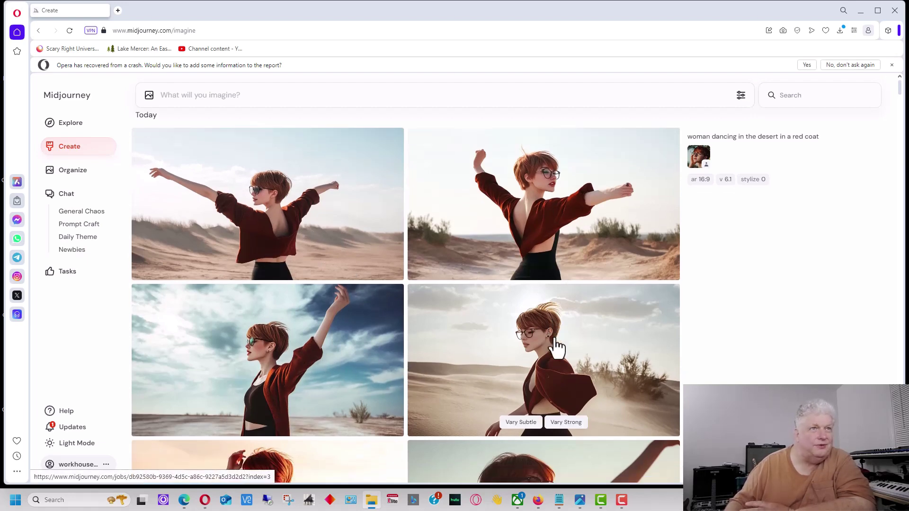
{"action": "scroll", "coordinate": [556, 348], "scroll_direction": "down", "scroll_amount": 3}
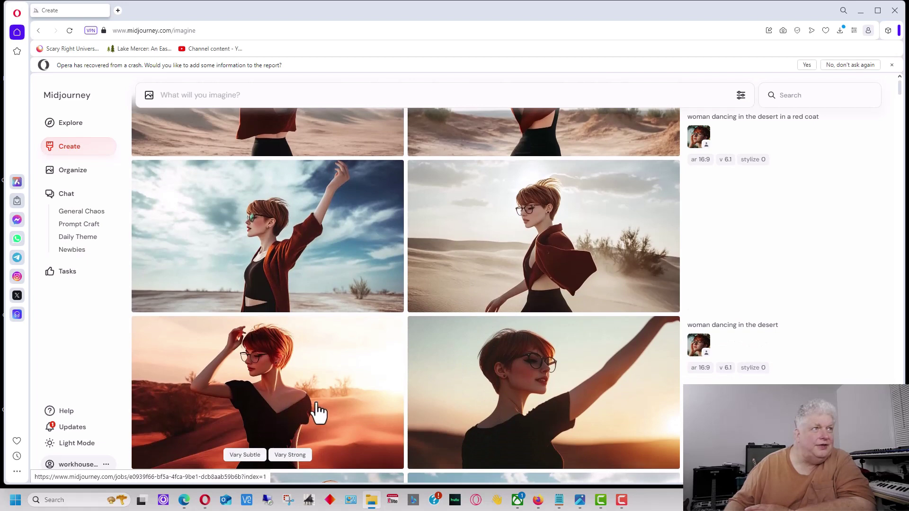
{"action": "scroll", "coordinate": [412, 384], "scroll_direction": "up", "scroll_amount": 3}
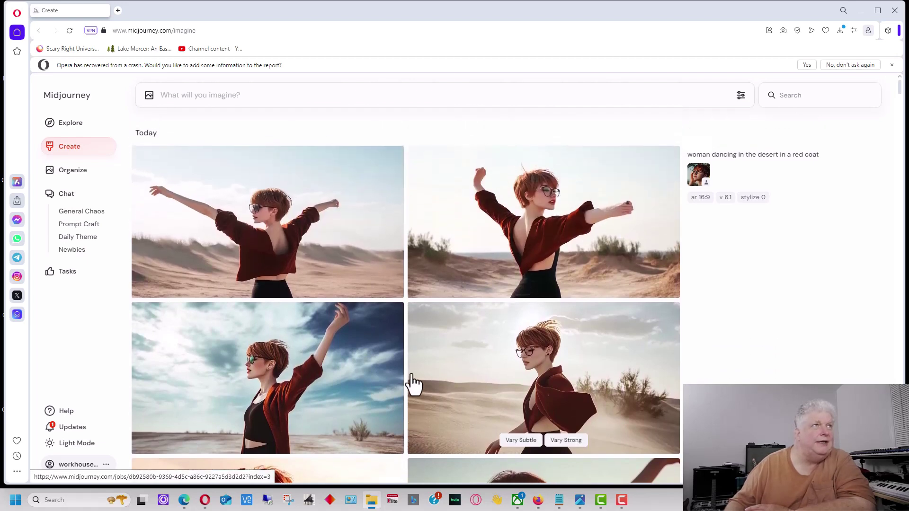
{"action": "scroll", "coordinate": [310, 436], "scroll_direction": "down", "scroll_amount": 3}
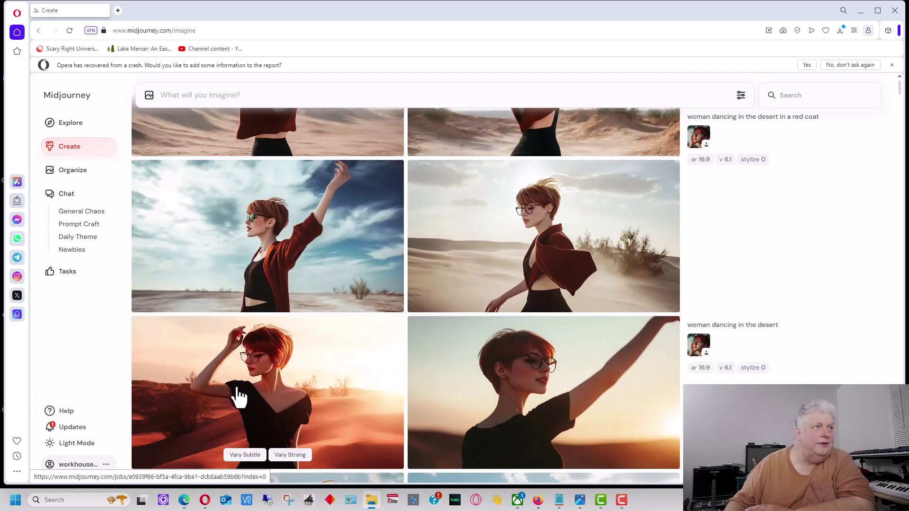
{"action": "scroll", "coordinate": [339, 392], "scroll_direction": "up", "scroll_amount": 3}
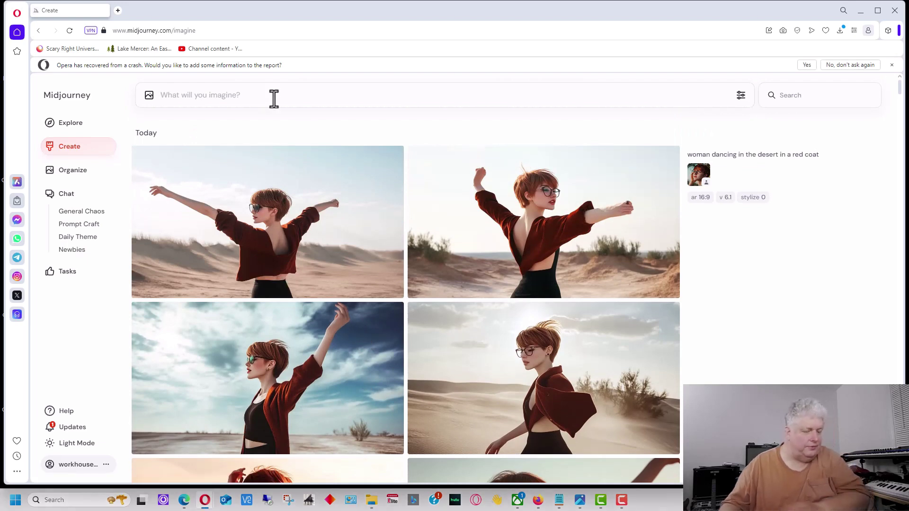
Prepare the prompt "woman dancing in the desert in a red coat" with the red-haired woman's photo attached as Character Ref.
{"action": "type", "text": "woman dancing in the desert"}
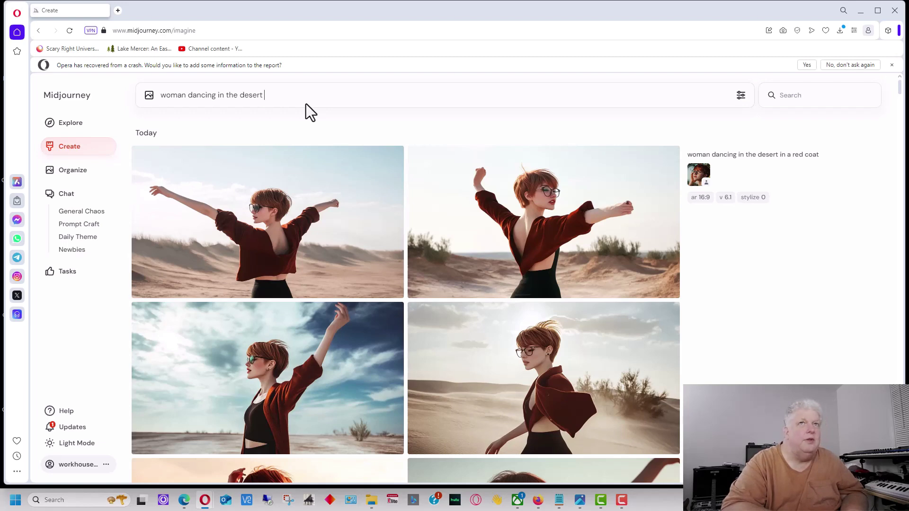
{"action": "left_click_drag", "start_coordinate": [825, 156], "coordinate": [699, 160]}
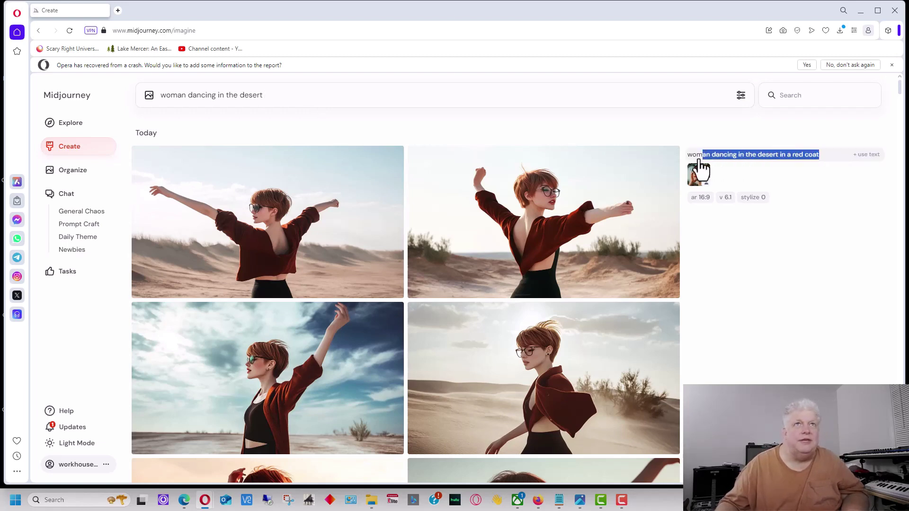
{"action": "left_click_drag", "start_coordinate": [265, 95], "coordinate": [121, 97]}
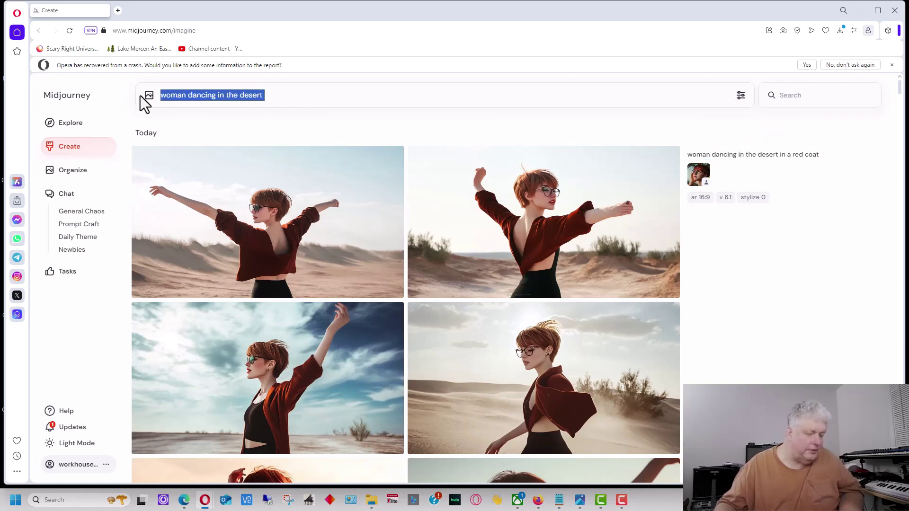
{"action": "type", "text": "woman dancing in the desert in a red coat"}
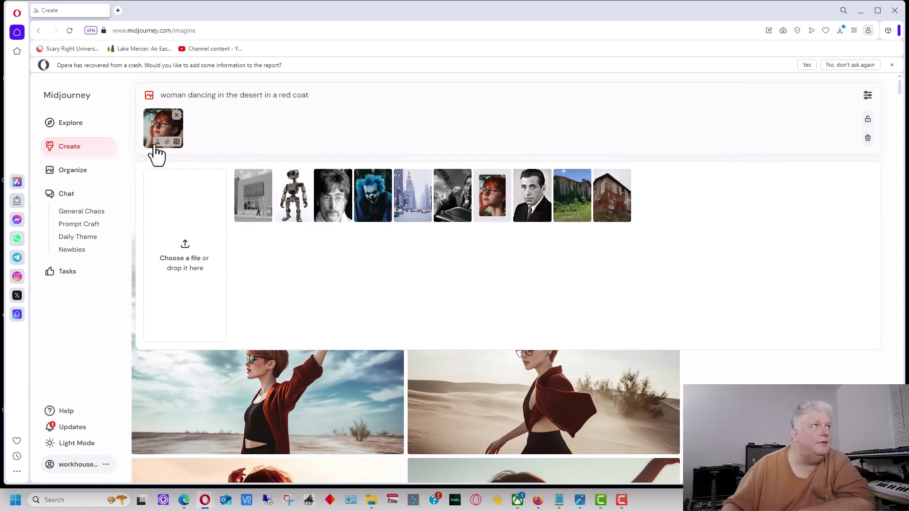
{"action": "left_click", "coordinate": [158, 141]}
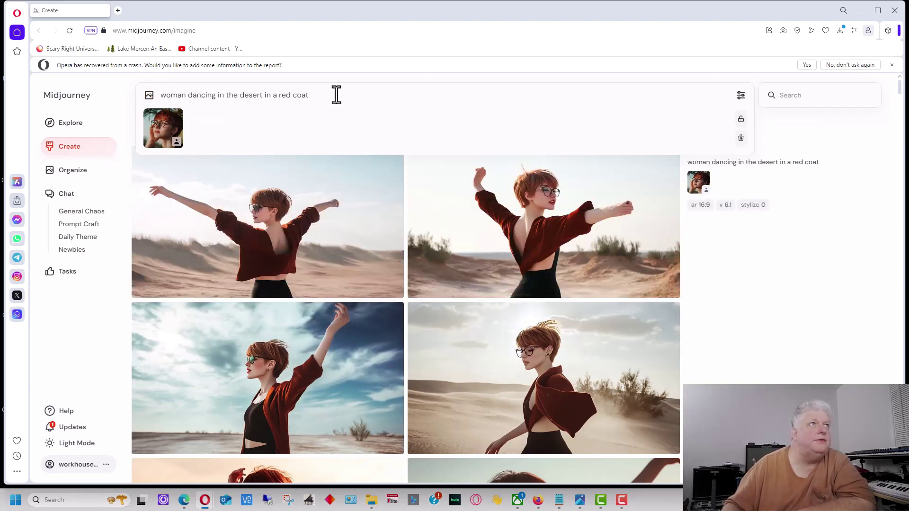